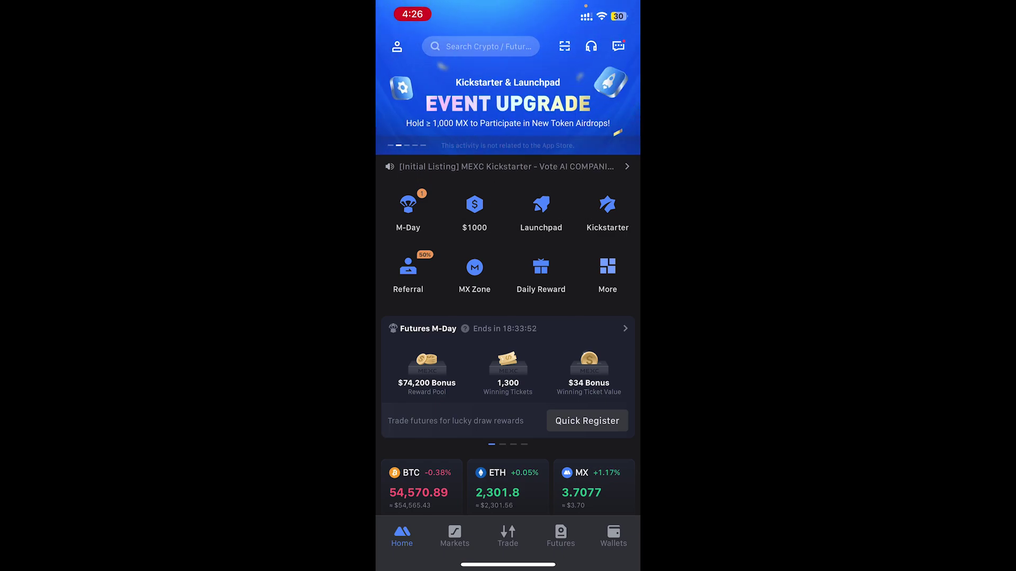
{"action": "scroll", "coordinate": [508, 318], "scroll_direction": "down", "scroll_amount": 2}
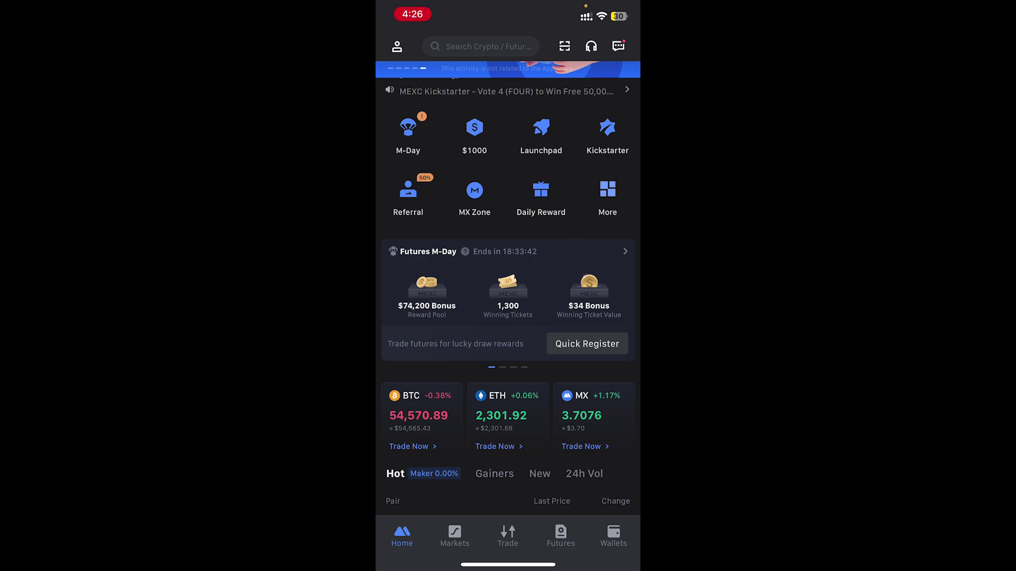
{"action": "scroll", "coordinate": [508, 289], "scroll_direction": "down", "scroll_amount": 1}
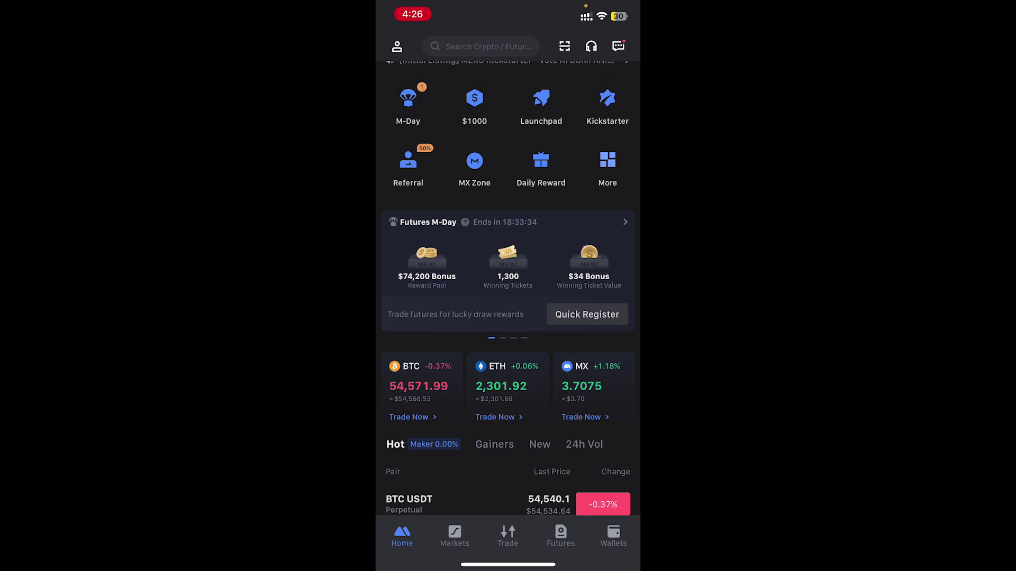
{"action": "scroll", "coordinate": [507, 288], "scroll_direction": "down", "scroll_amount": 1}
{"action": "scroll", "coordinate": [506, 288], "scroll_direction": "up", "scroll_amount": 1}
{"action": "scroll", "coordinate": [507, 288], "scroll_direction": "up", "scroll_amount": 3}
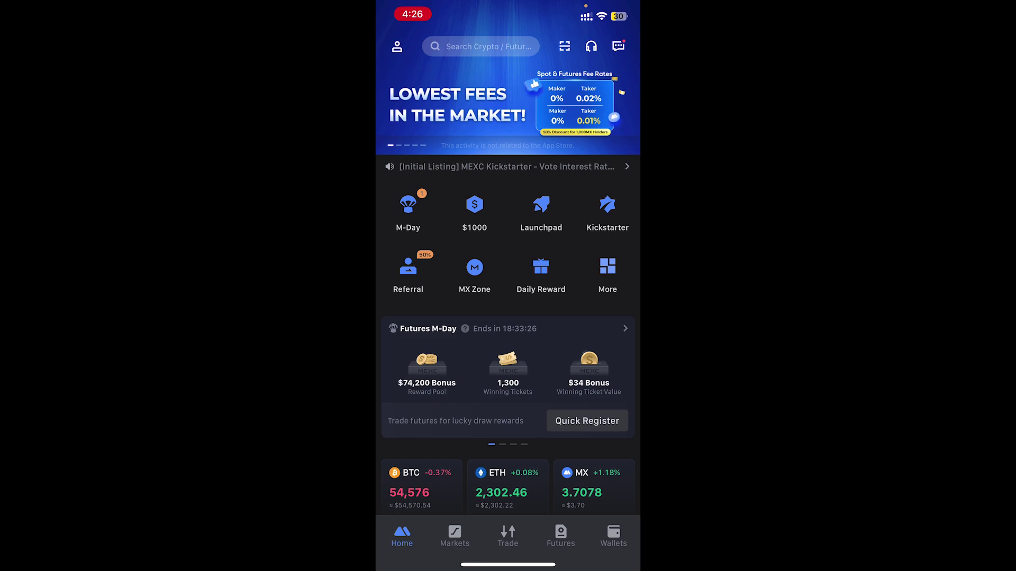
{"action": "scroll", "coordinate": [508, 259], "scroll_direction": "down", "scroll_amount": 1}
{"action": "scroll", "coordinate": [508, 259], "scroll_direction": "up", "scroll_amount": 1}
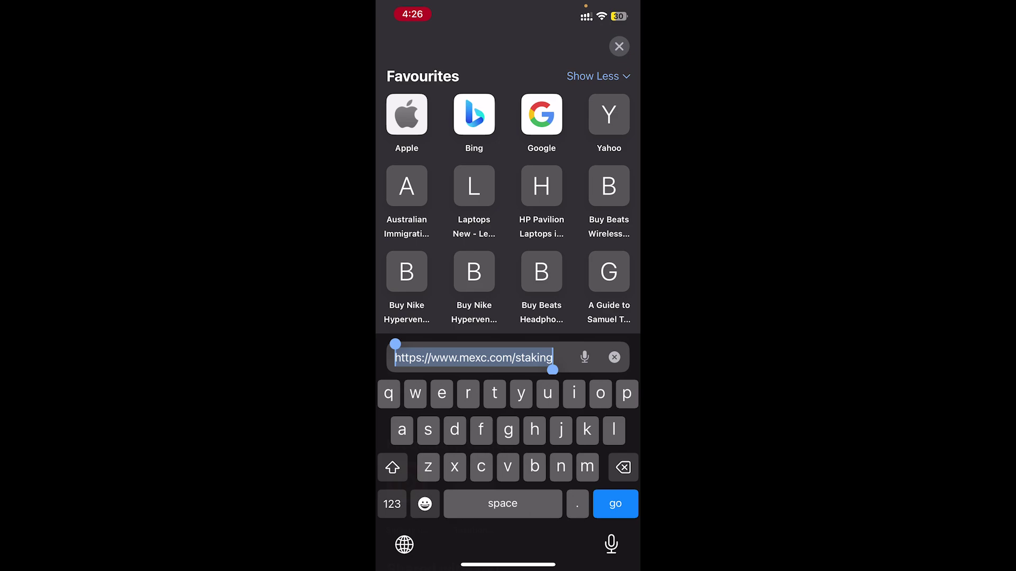
- Load and reload the MEXC staking page, then start the CORE flexible 25% subscription
{"action": "left_click", "coordinate": [615, 503]}
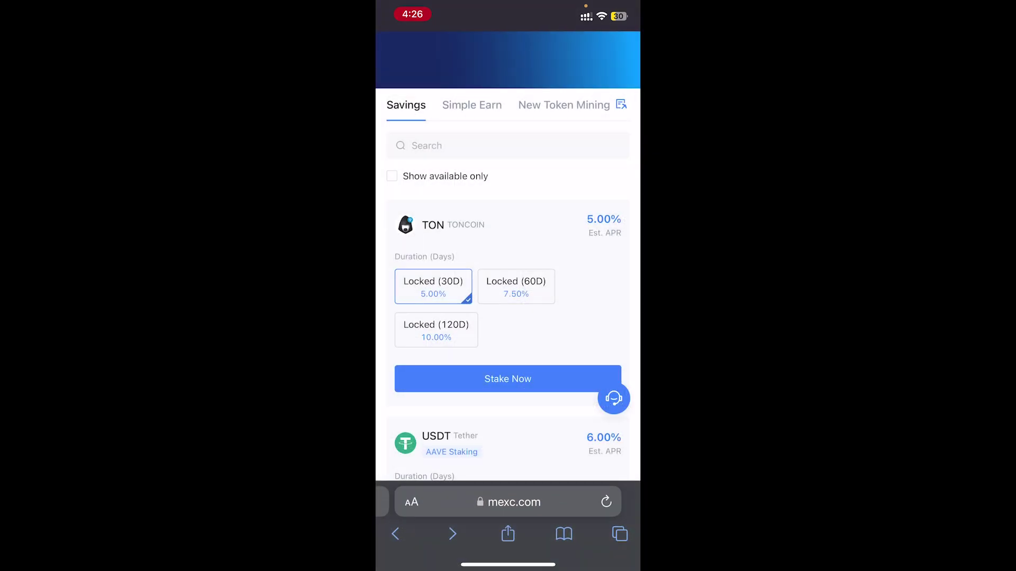
{"action": "scroll", "coordinate": [508, 318], "scroll_direction": "down", "scroll_amount": 1}
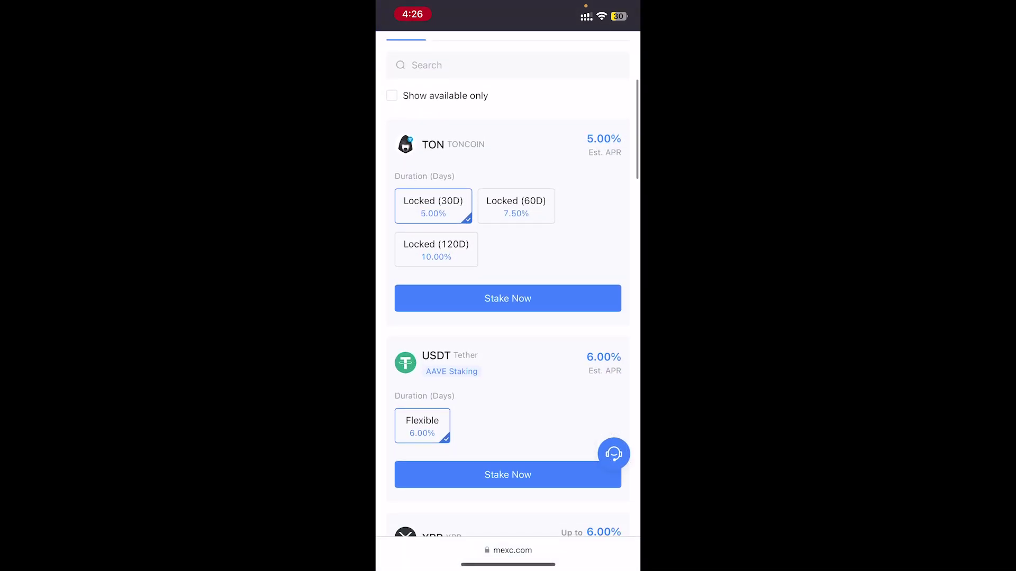
{"action": "scroll", "coordinate": [508, 317], "scroll_direction": "up", "scroll_amount": 5}
{"action": "left_click", "coordinate": [508, 498]}
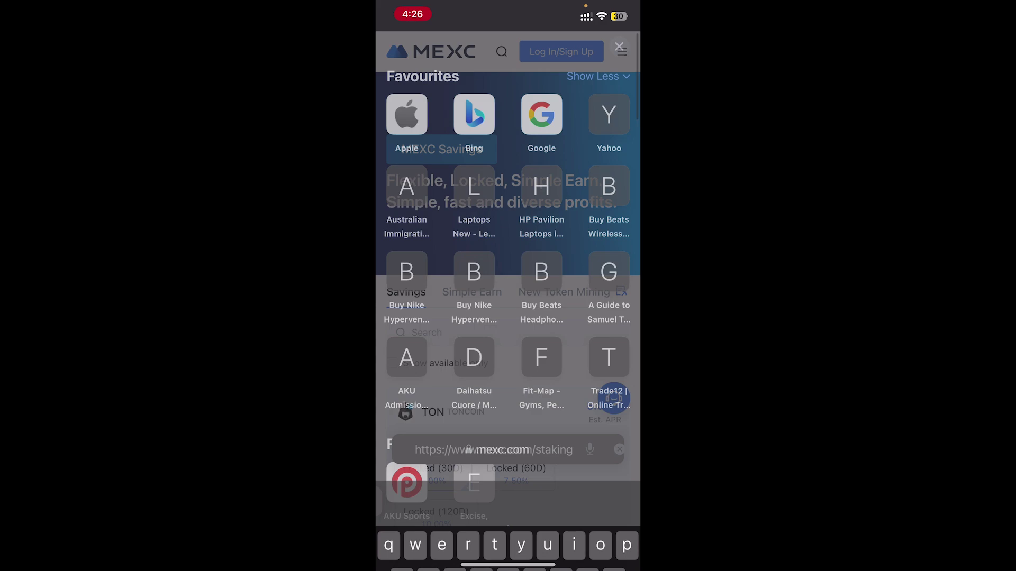
{"action": "left_click", "coordinate": [615, 517]}
{"action": "scroll", "coordinate": [508, 318], "scroll_direction": "down", "scroll_amount": 2}
{"action": "scroll", "coordinate": [508, 318], "scroll_direction": "down", "scroll_amount": 2}
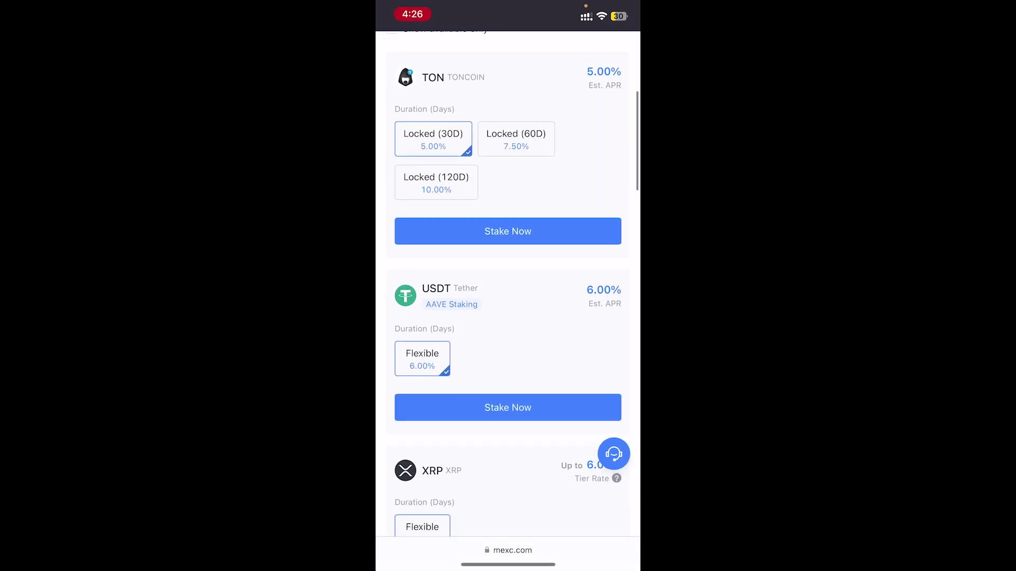
{"action": "scroll", "coordinate": [508, 318], "scroll_direction": "down", "scroll_amount": 4}
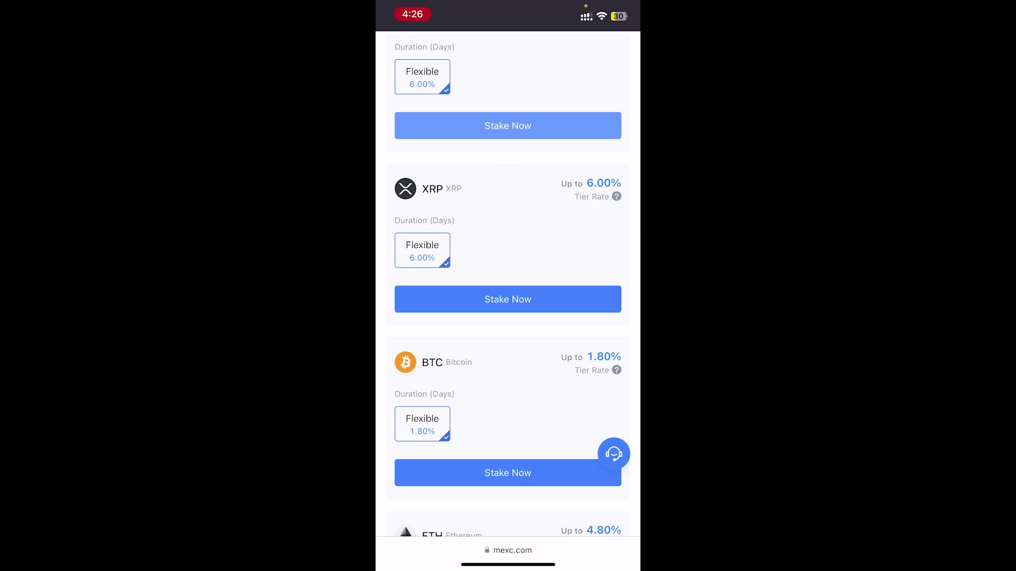
{"action": "scroll", "coordinate": [508, 318], "scroll_direction": "down", "scroll_amount": 5}
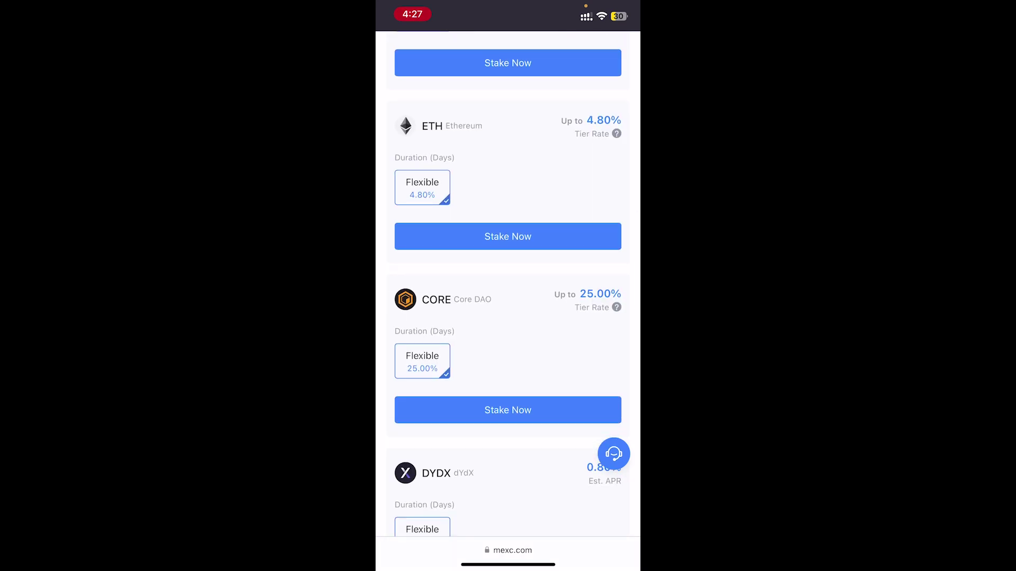
{"action": "scroll", "coordinate": [508, 318], "scroll_direction": "down", "scroll_amount": 1}
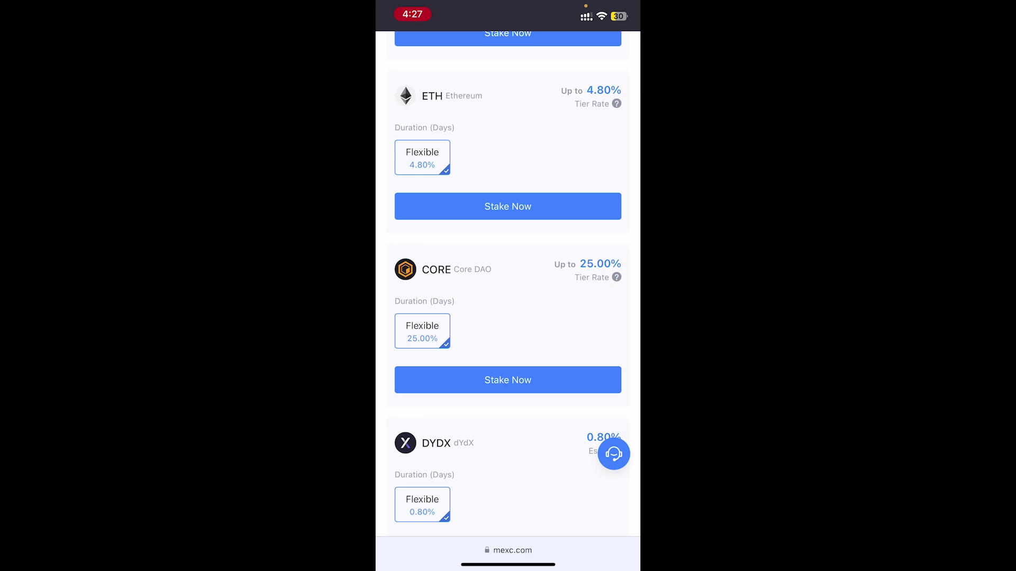
{"action": "left_click", "coordinate": [508, 380]}
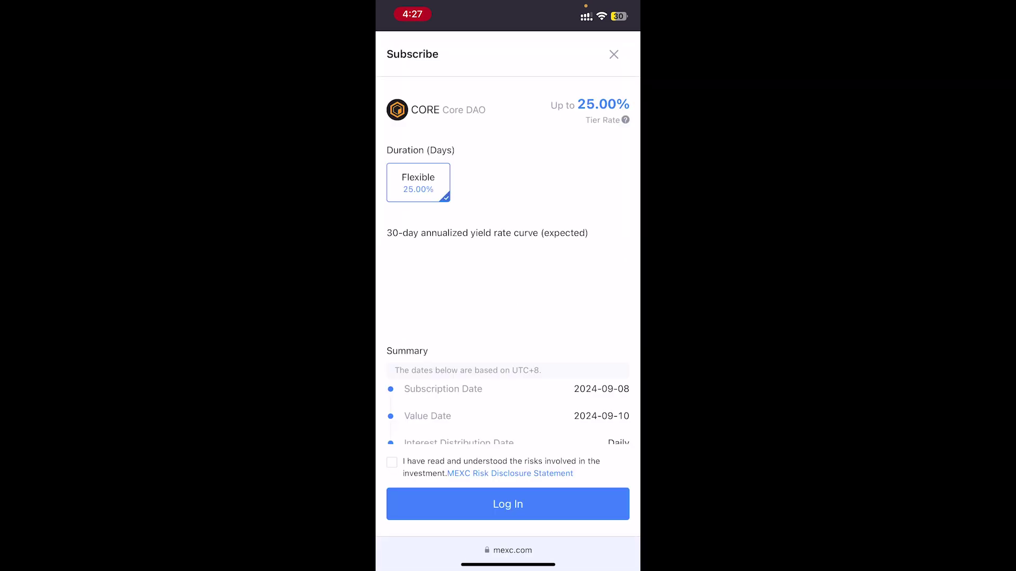
{"action": "scroll", "coordinate": [508, 263], "scroll_direction": "down", "scroll_amount": 2}
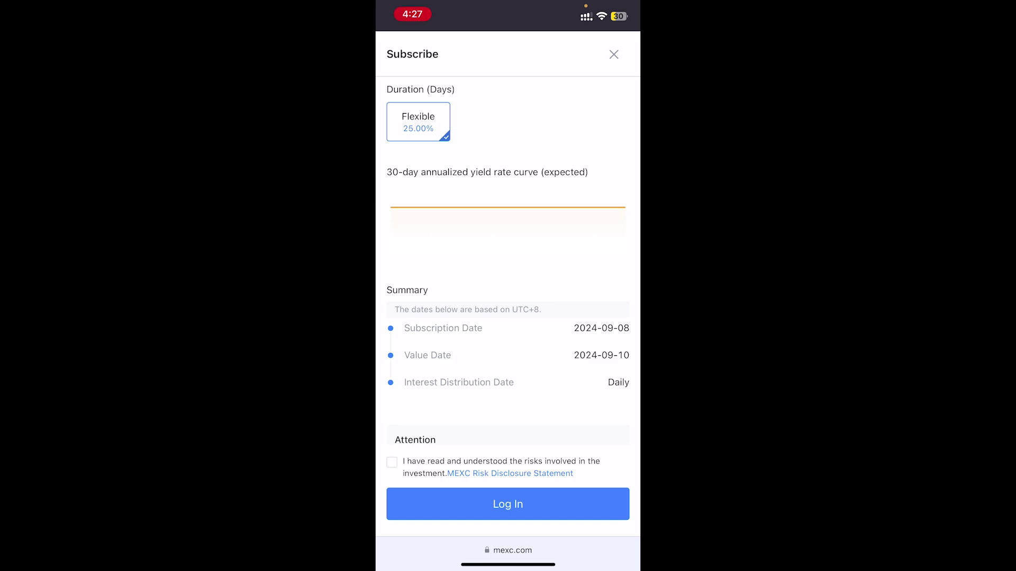
{"action": "scroll", "coordinate": [508, 262], "scroll_direction": "down", "scroll_amount": 2}
{"action": "scroll", "coordinate": [508, 262], "scroll_direction": "down", "scroll_amount": 1}
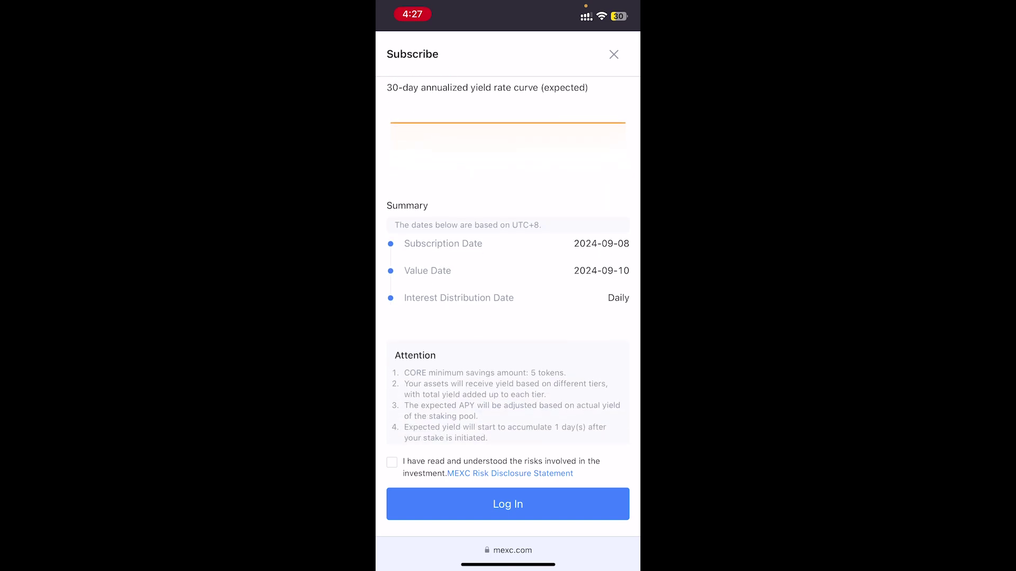
{"action": "scroll", "coordinate": [508, 262], "scroll_direction": "down", "scroll_amount": 3}
{"action": "scroll", "coordinate": [509, 262], "scroll_direction": "down", "scroll_amount": 1}
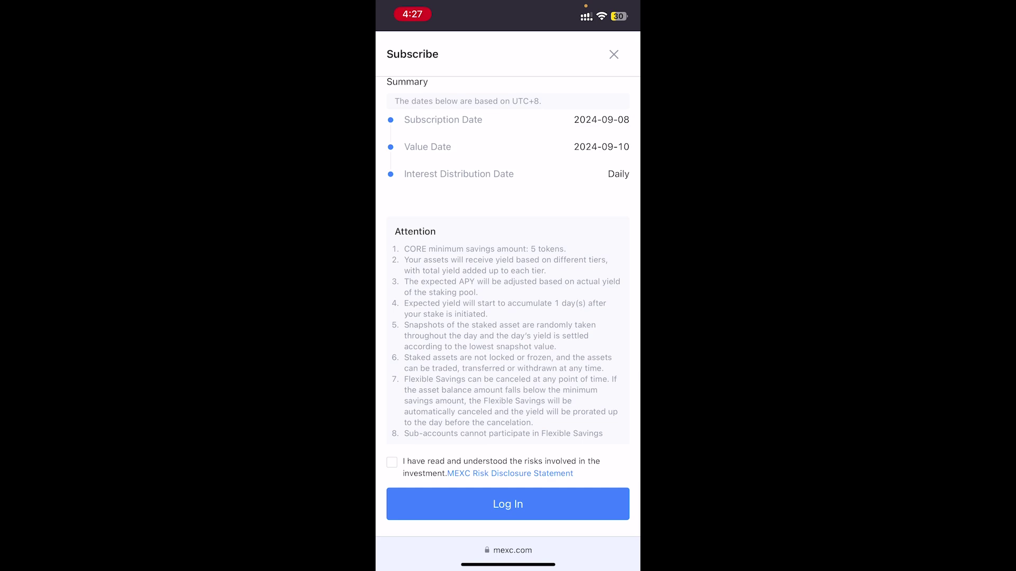
{"action": "scroll", "coordinate": [508, 262], "scroll_direction": "up", "scroll_amount": 5}
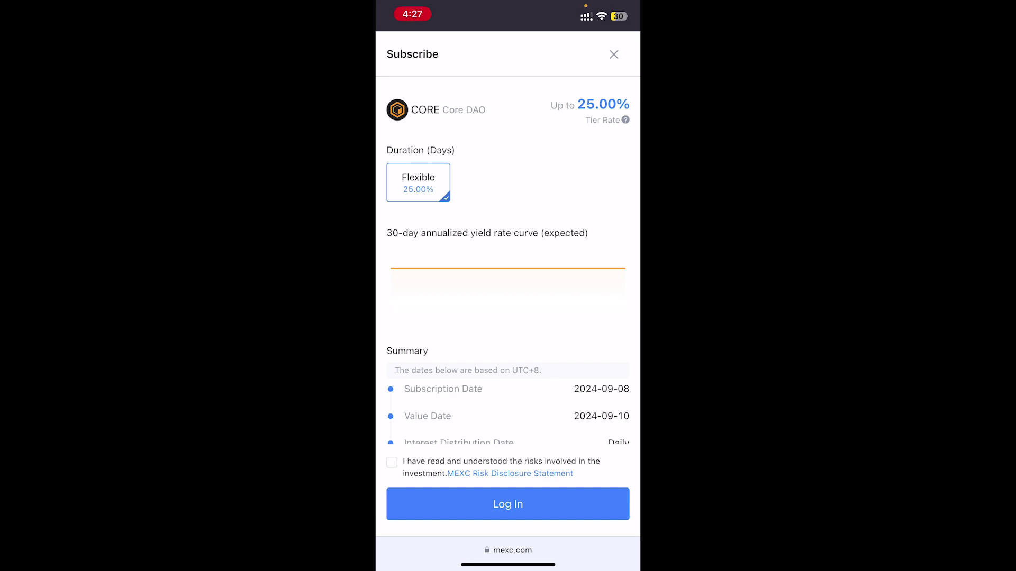
{"action": "scroll", "coordinate": [509, 262], "scroll_direction": "down", "scroll_amount": 5}
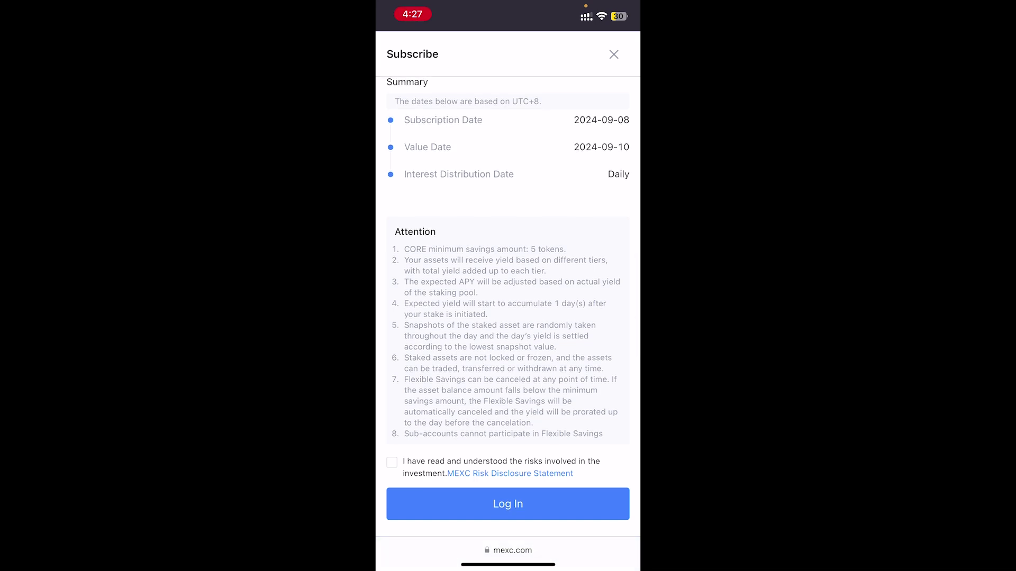
- Tick the 'I have read and understood the risks' checkbox for CORE flexible staking
{"action": "left_click", "coordinate": [391, 462]}
{"action": "scroll", "coordinate": [508, 262], "scroll_direction": "up", "scroll_amount": 5}
{"action": "scroll", "coordinate": [508, 263], "scroll_direction": "down", "scroll_amount": 5}
{"action": "scroll", "coordinate": [508, 262], "scroll_direction": "up", "scroll_amount": 5}
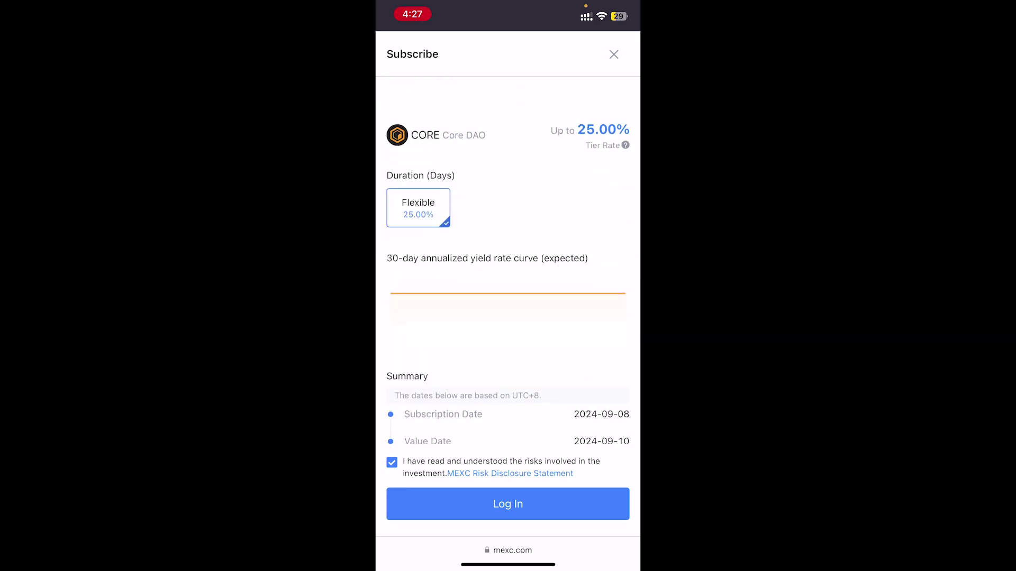